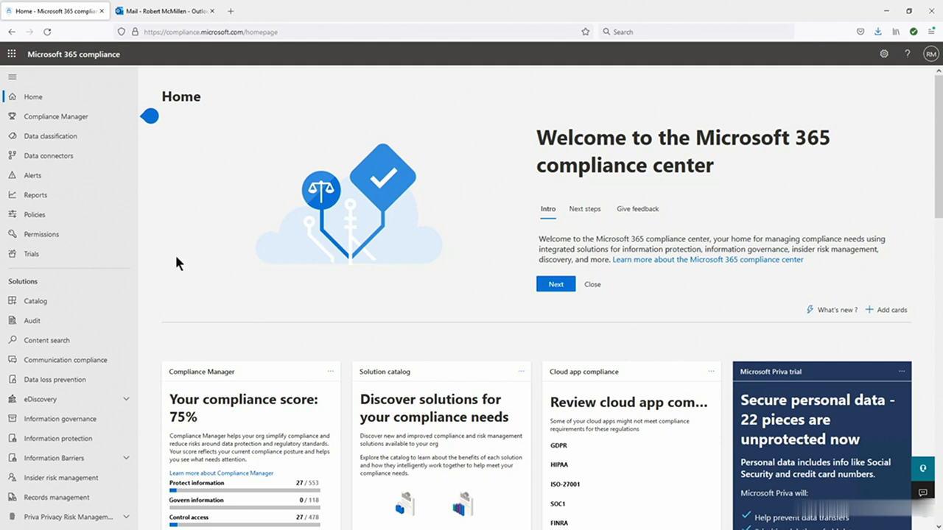
- Open the Compliance Administrator role group in the compliance center roles and review its assigned roles and members
click(41, 235)
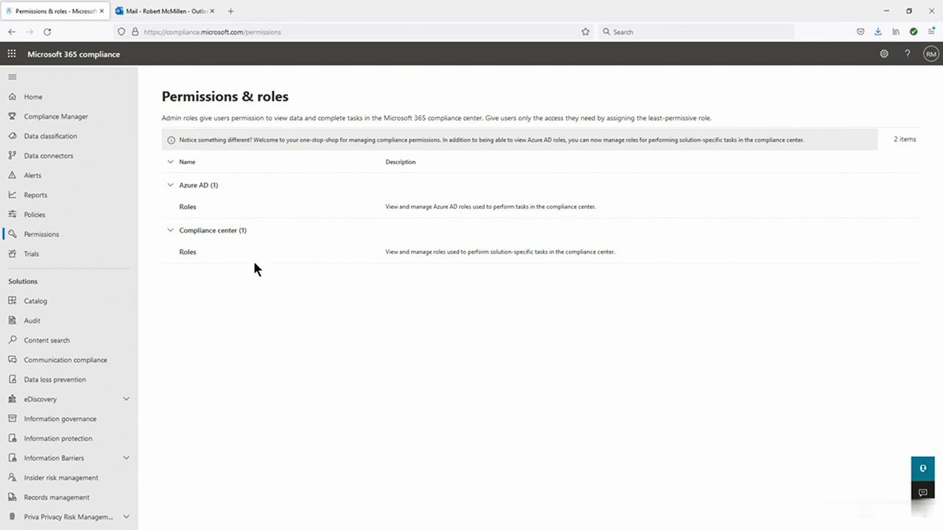
click(189, 252)
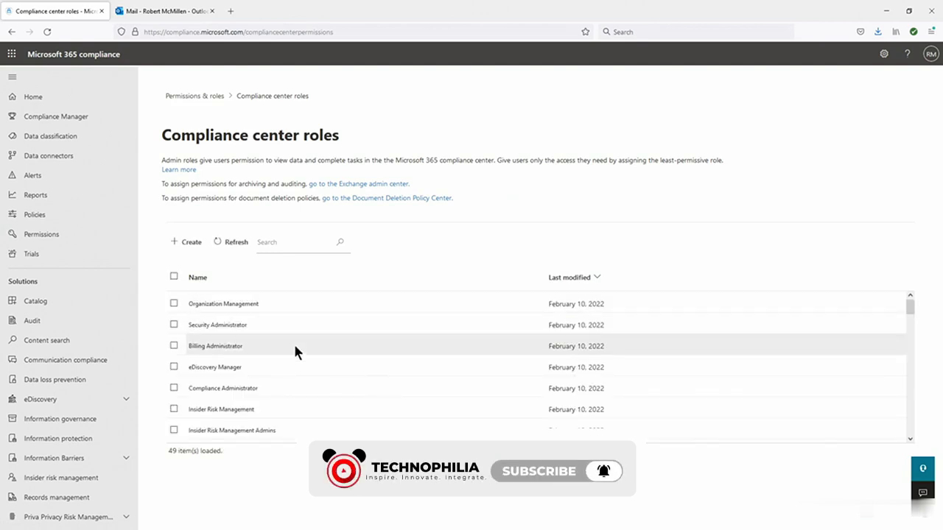
click(237, 387)
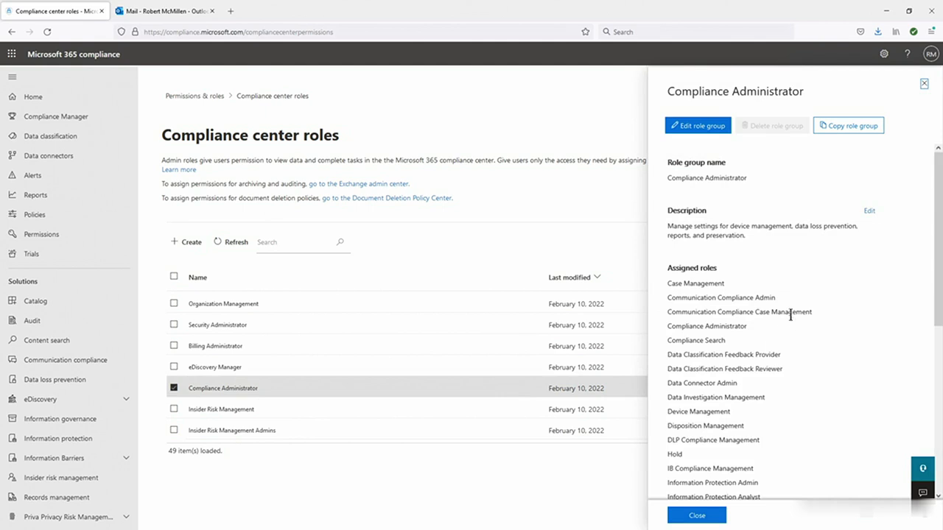
scroll(799, 327, down, 1)
scroll(799, 333, down, 3)
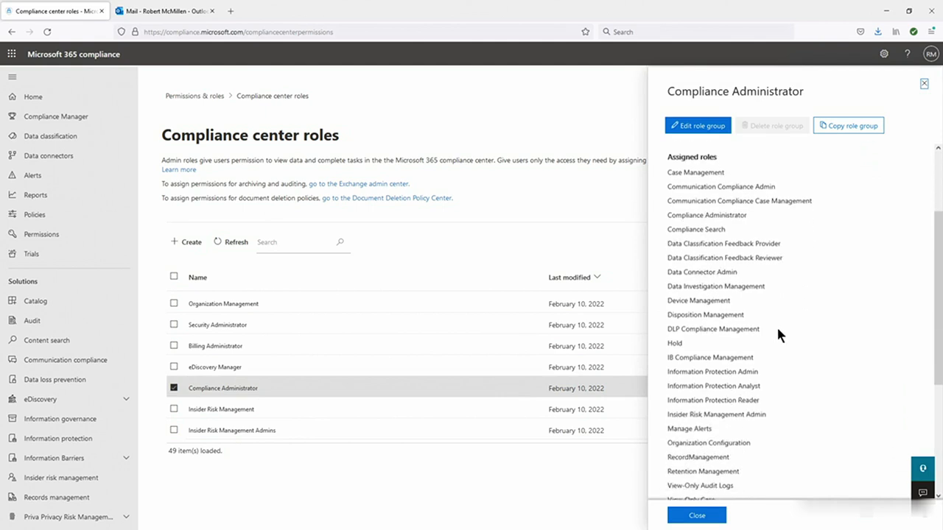
scroll(776, 325, up, 3)
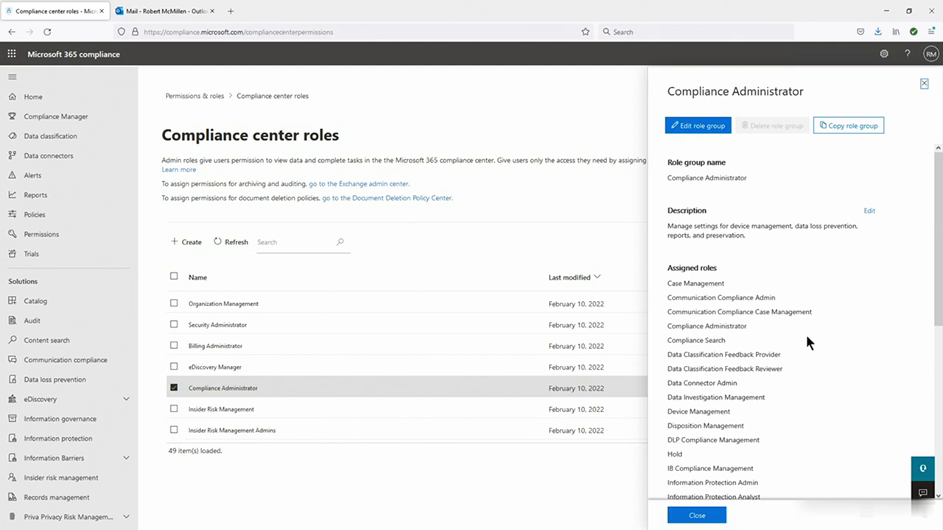
scroll(806, 336, down, 5)
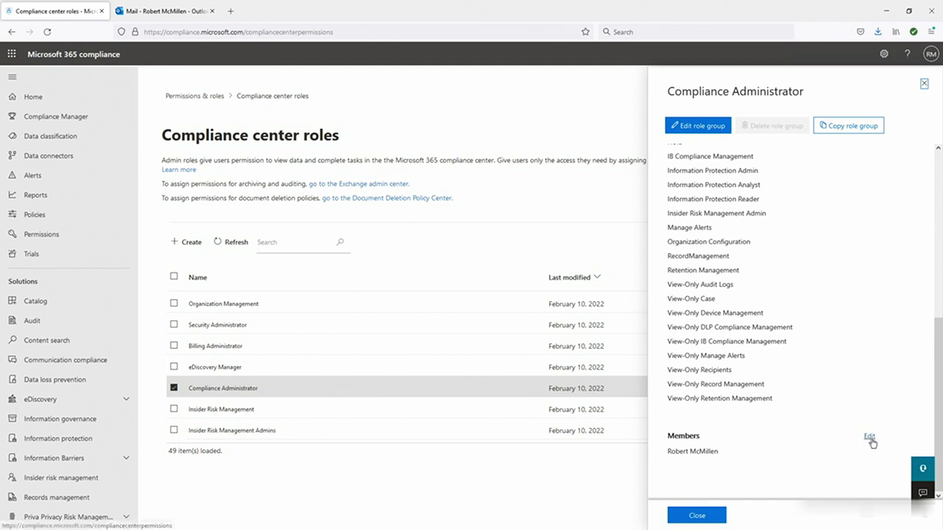
- Inspect the member editing page of the Compliance Administrator role group, then cancel and close the role group
click(869, 439)
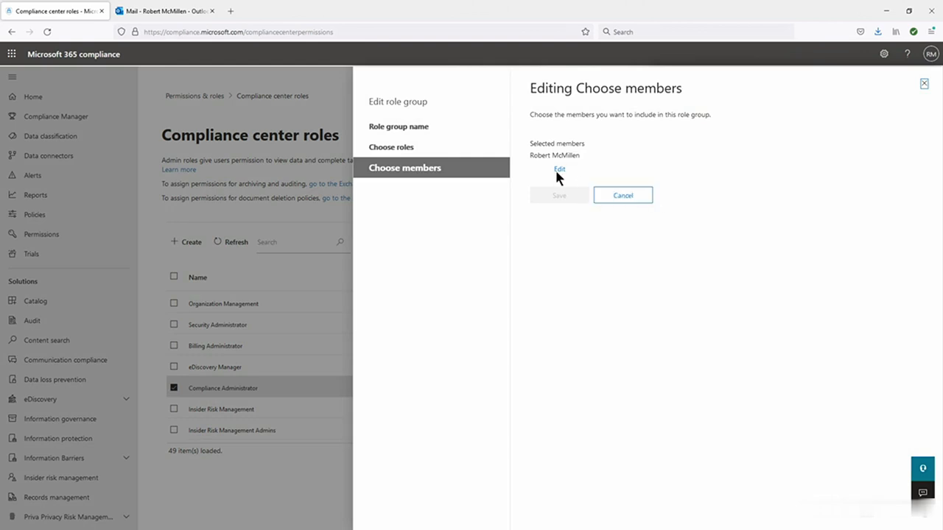
click(623, 197)
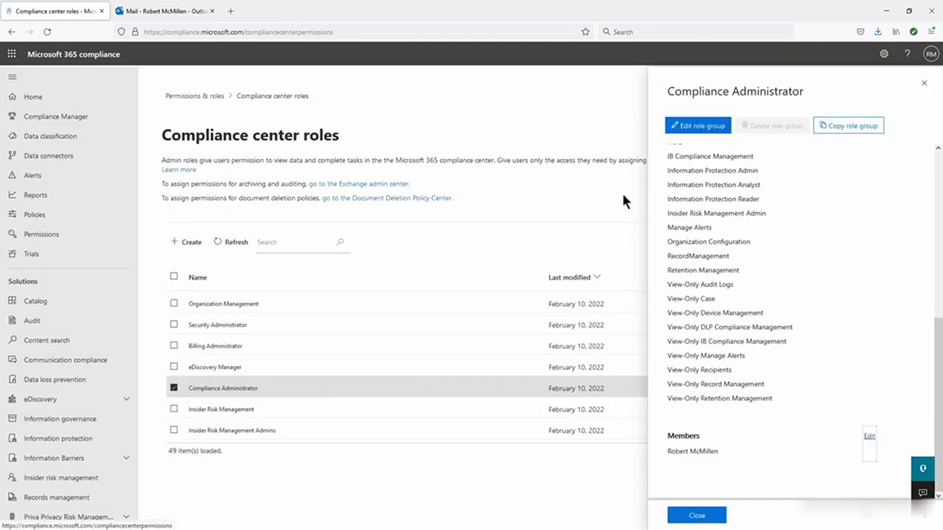
click(681, 515)
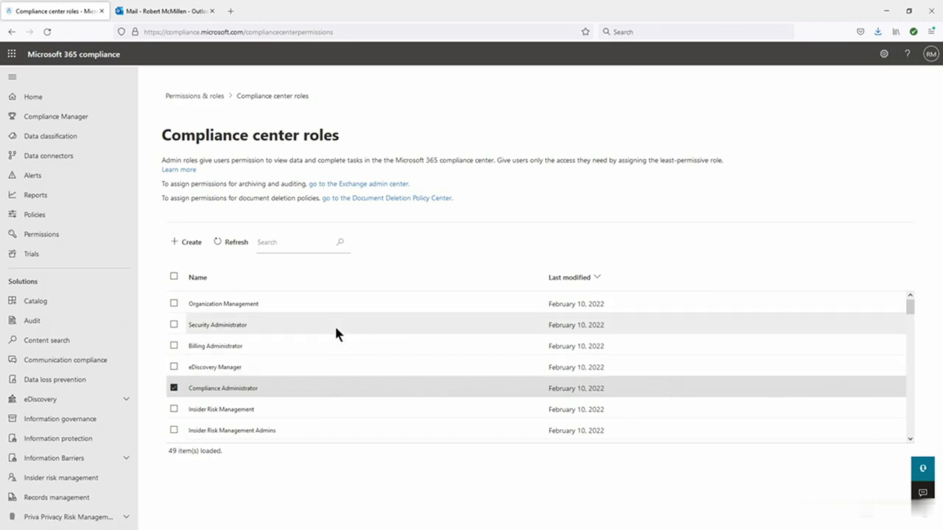
- Open the data loss prevention policies and review the details of the PCI Data Security Standard (PCI DSS) policy
click(55, 380)
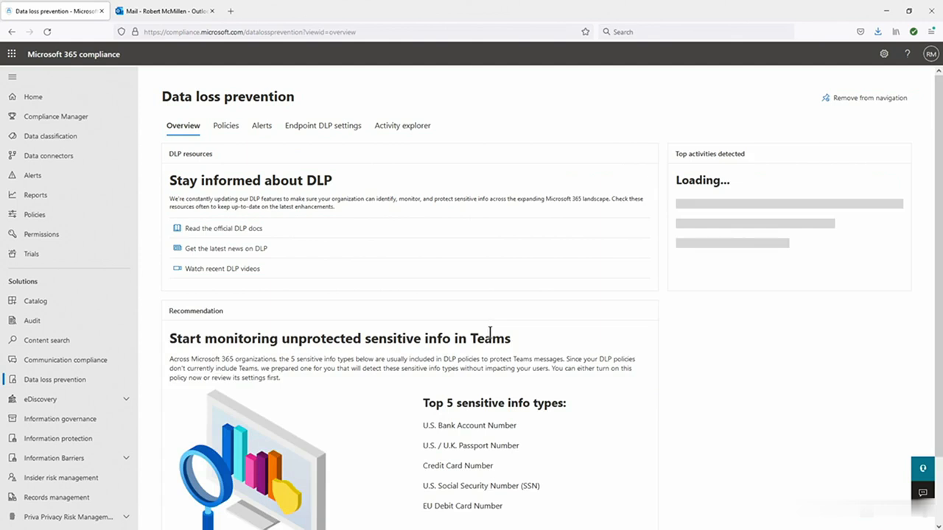
click(234, 130)
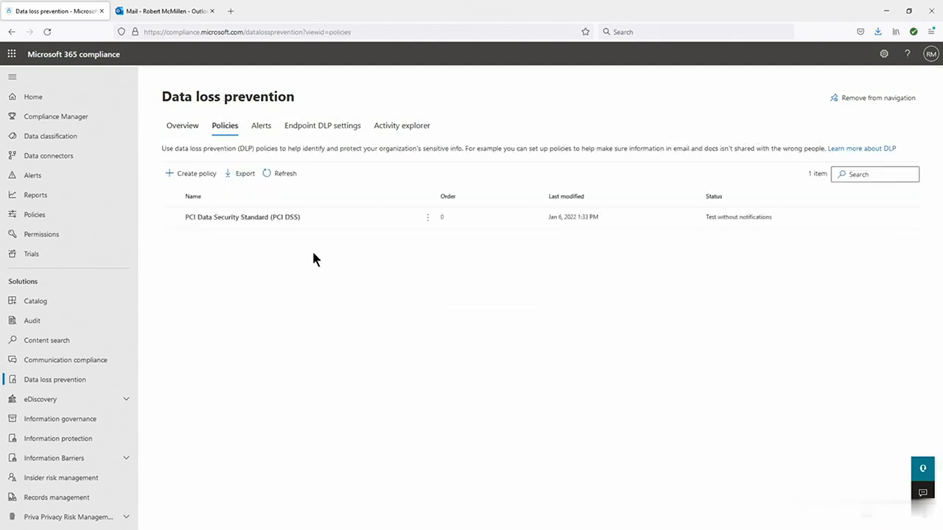
click(246, 216)
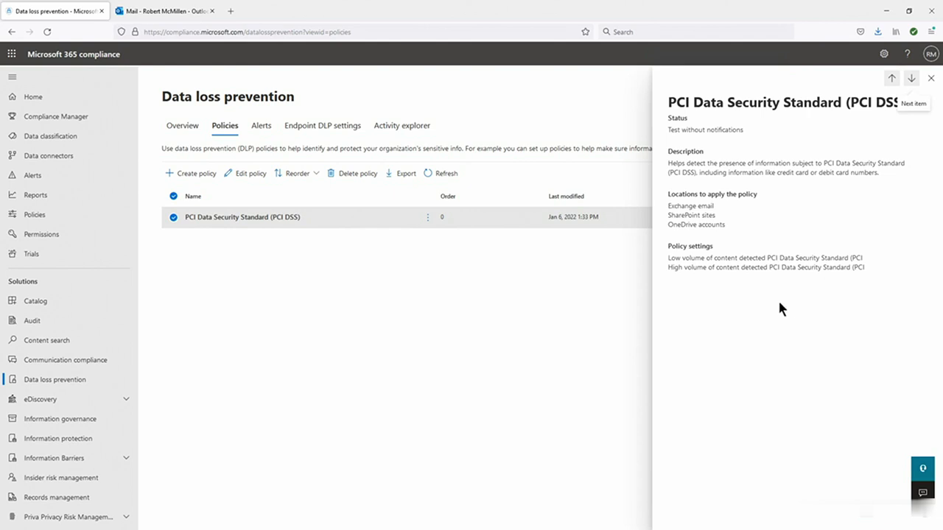
click(931, 79)
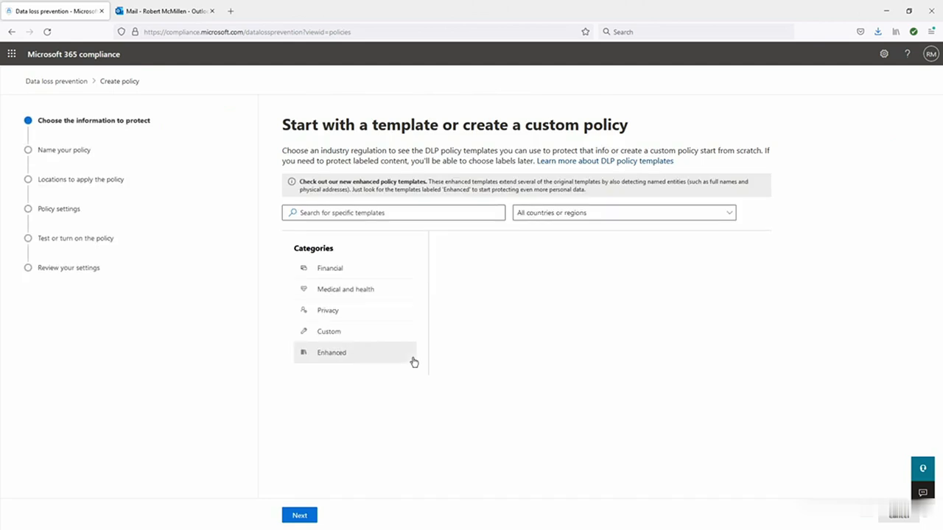
- Browse the DLP policy templates in the Financial, Medical and health, Privacy and Custom categories of the new policy
click(347, 271)
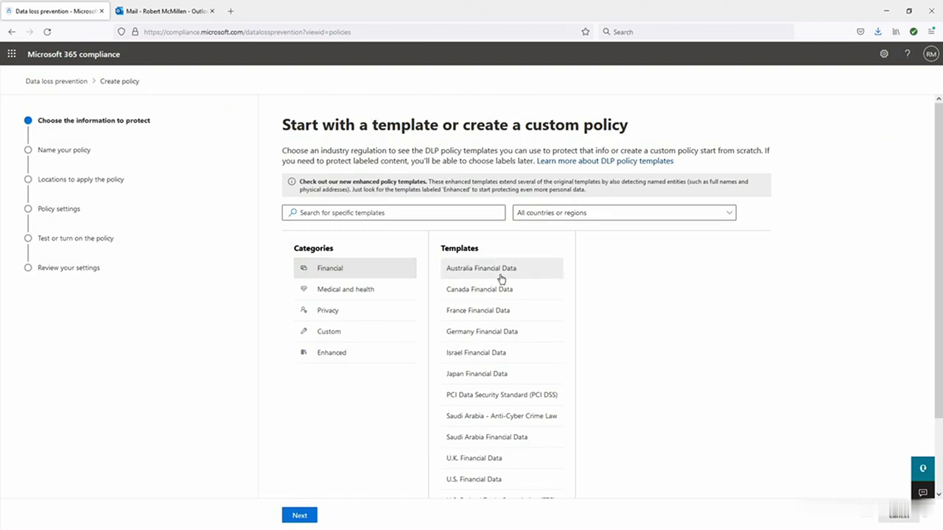
scroll(518, 361, down, 2)
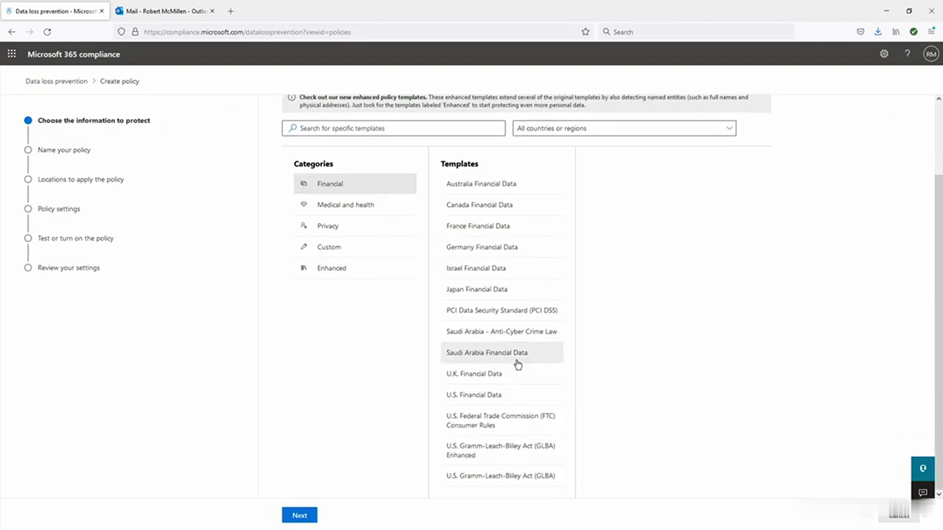
click(349, 204)
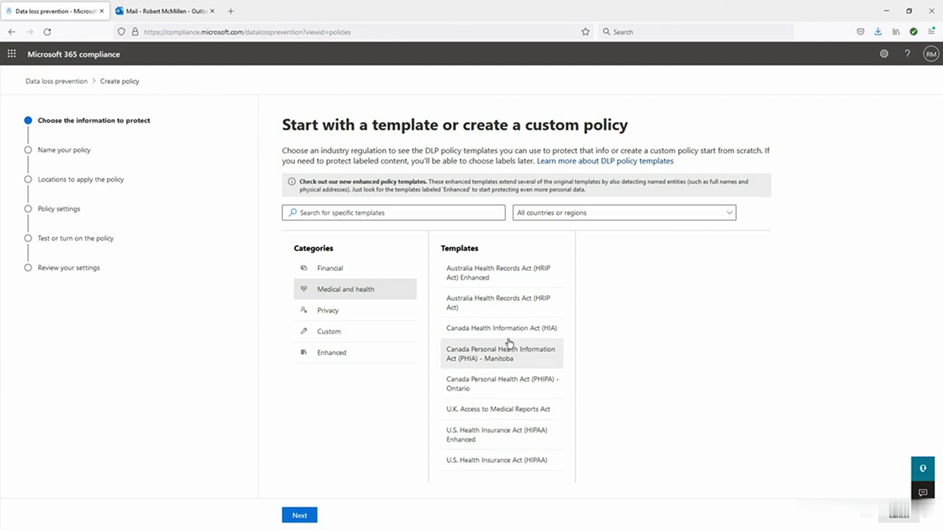
click(344, 312)
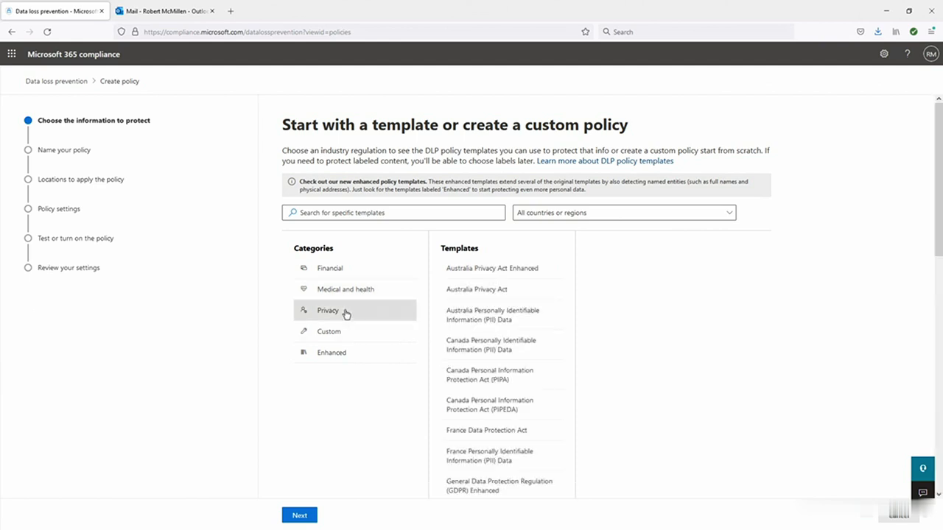
click(338, 335)
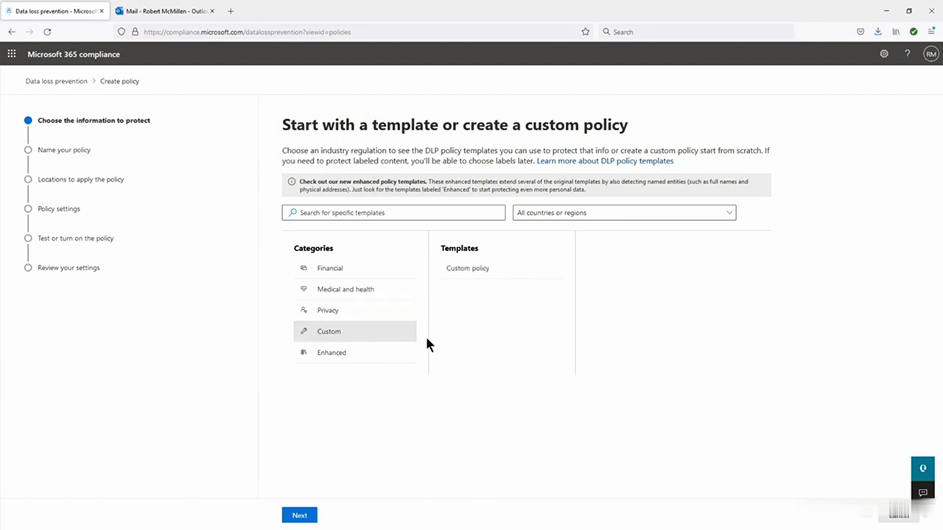
- Filter the templates by United States of America and "financial", and base the policy on the U.S. Financial Data template
click(595, 214)
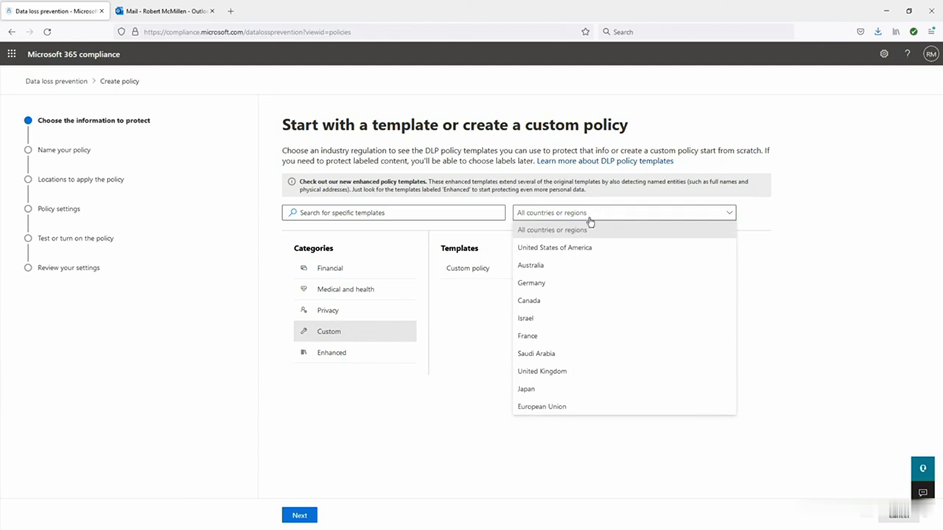
click(567, 247)
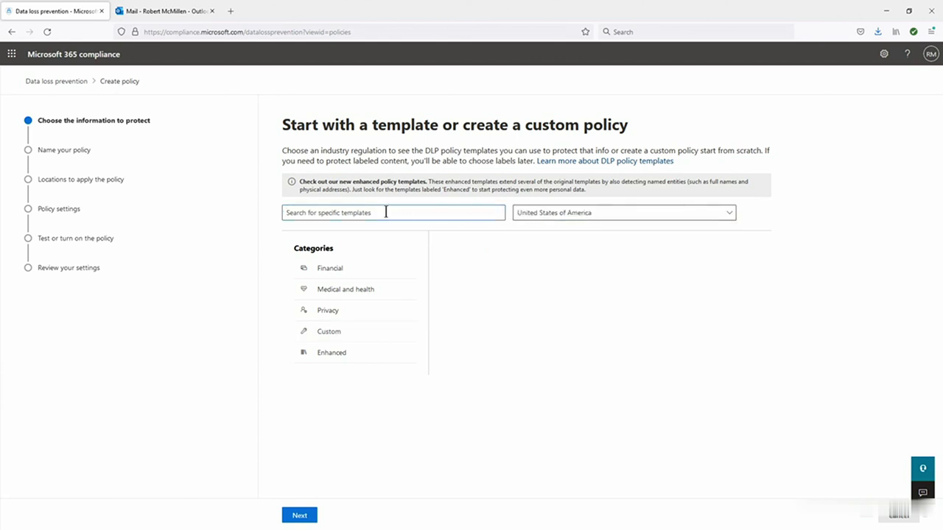
text(financial)
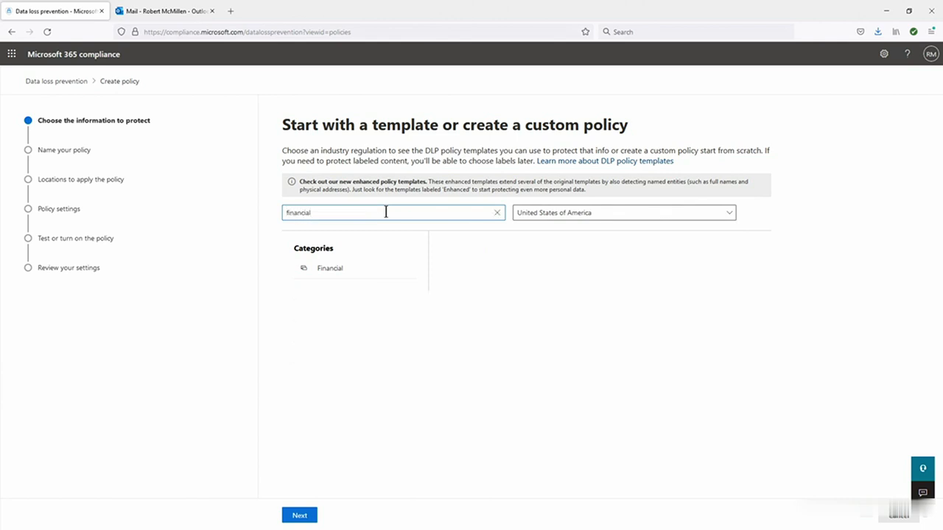
click(322, 271)
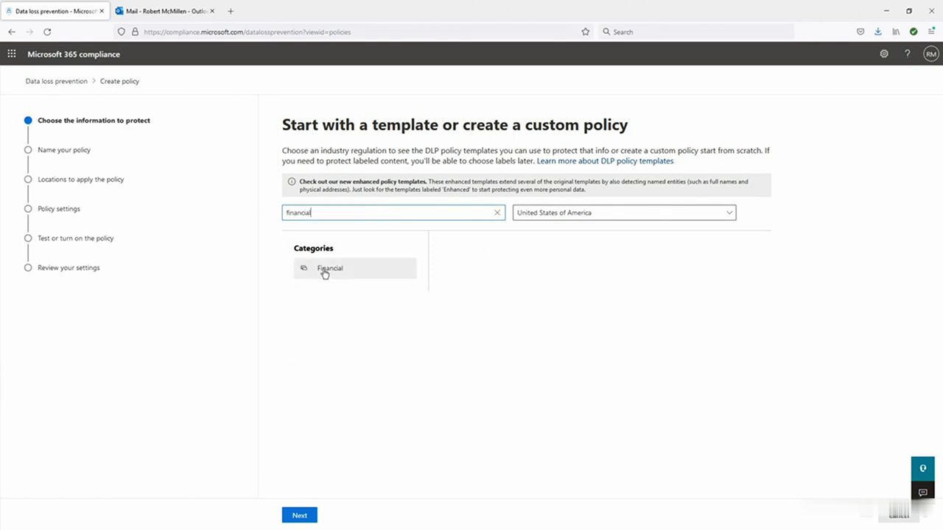
click(488, 271)
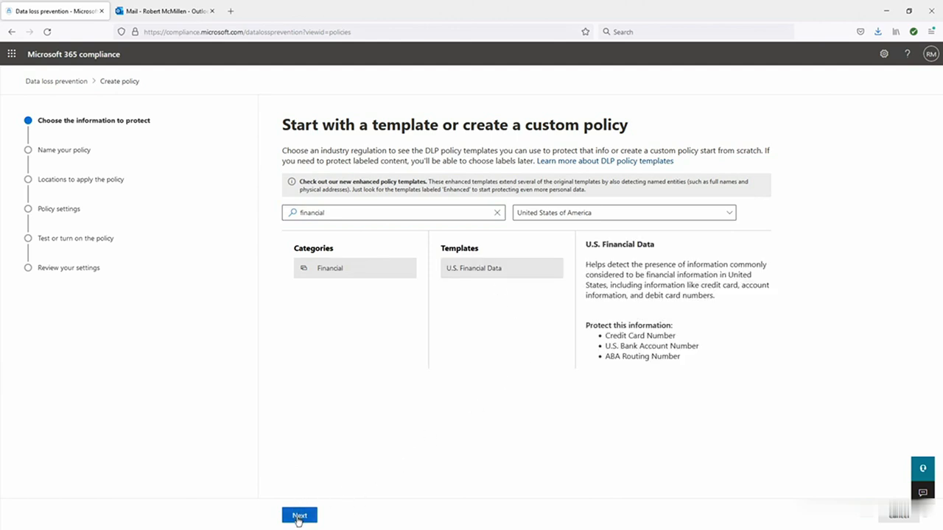
click(298, 515)
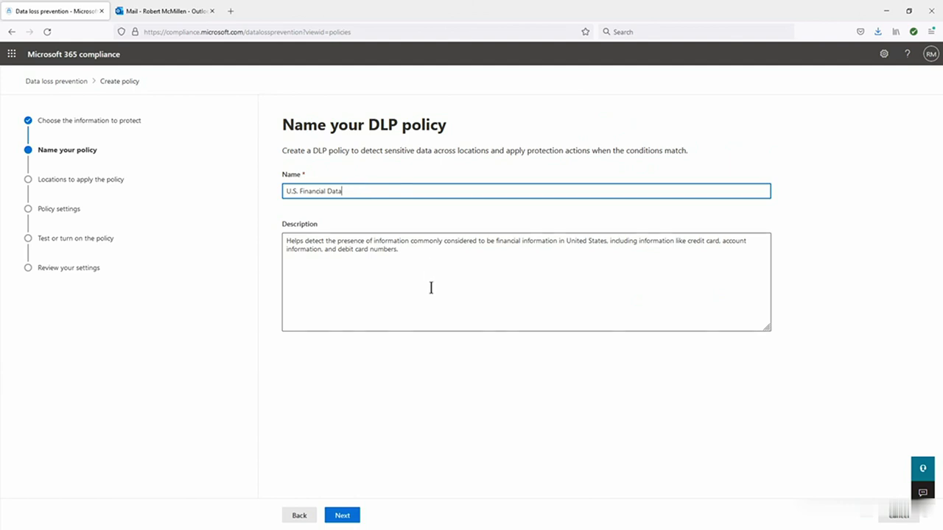
- Accept the template's policy name and description, and apply the policy to all listed locations
click(341, 516)
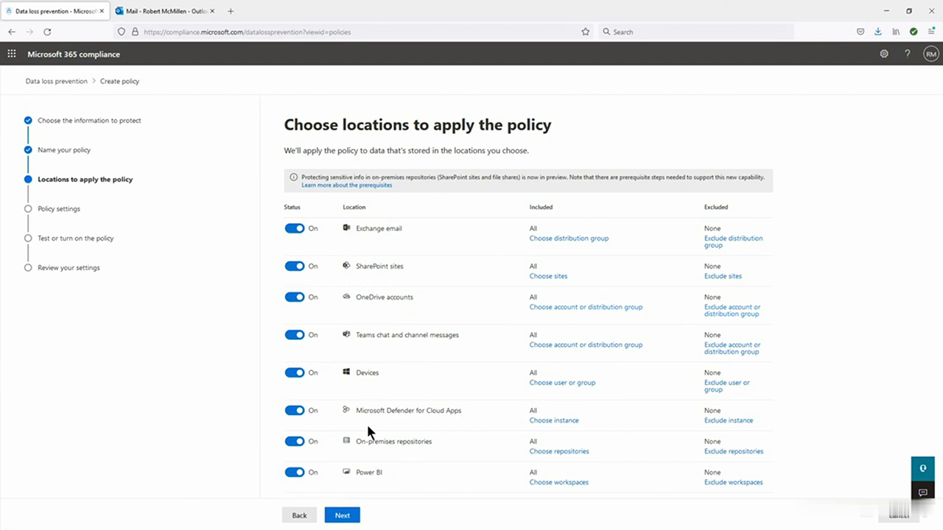
click(342, 515)
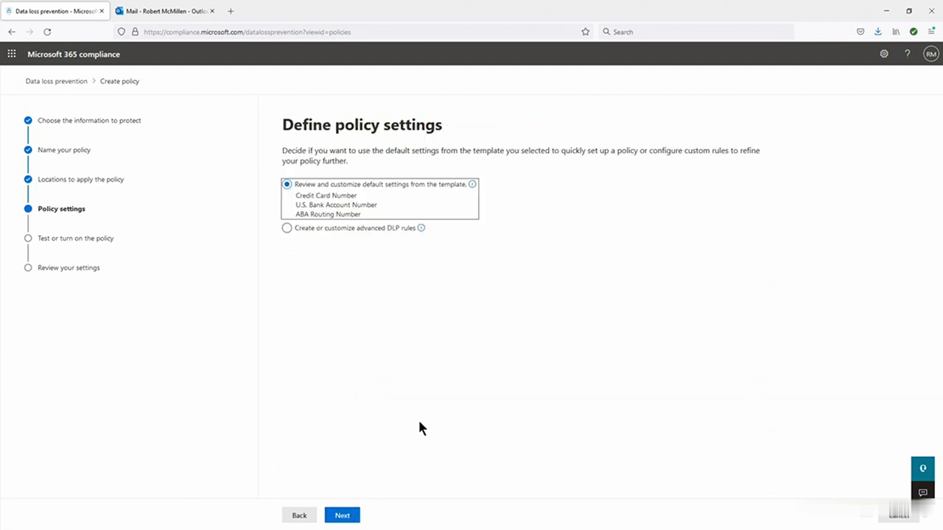
- Keep the template's default policy settings and accept its credit card, U.S. bank account and ABA routing number info types
click(366, 229)
click(350, 230)
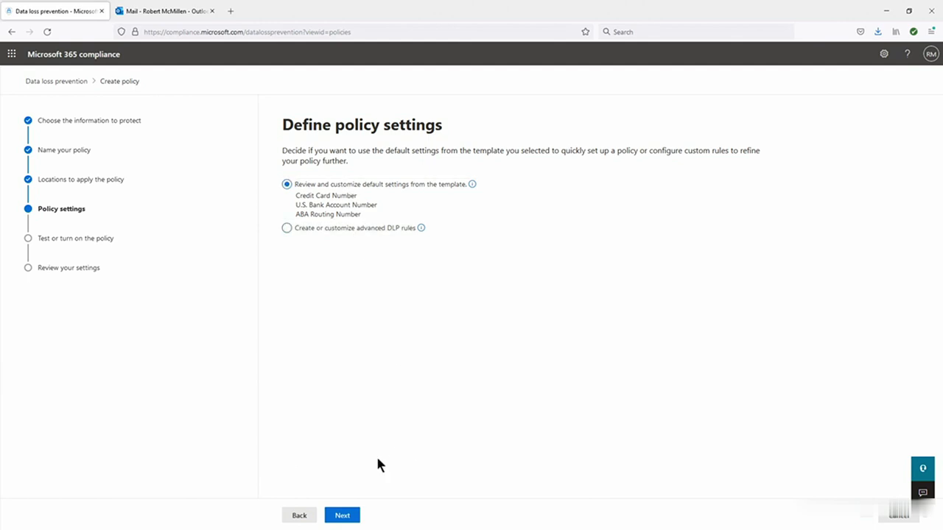
click(345, 514)
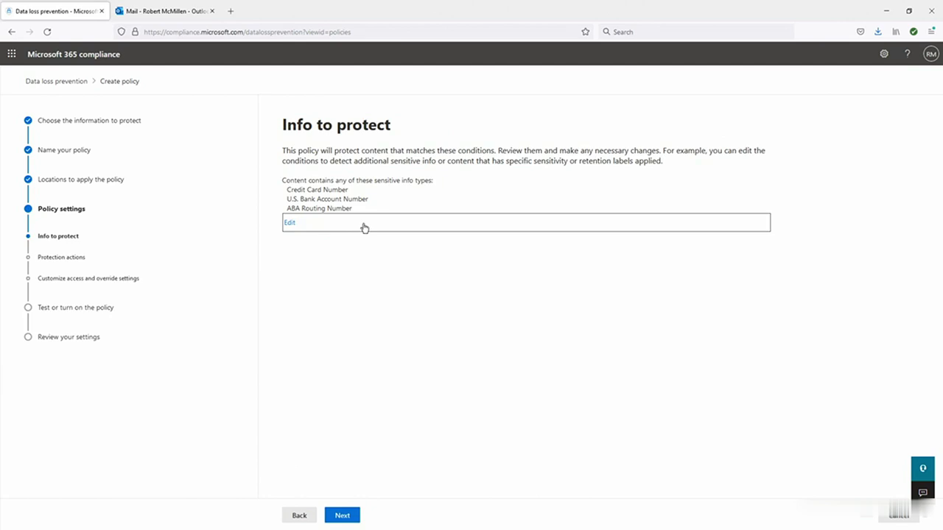
click(342, 516)
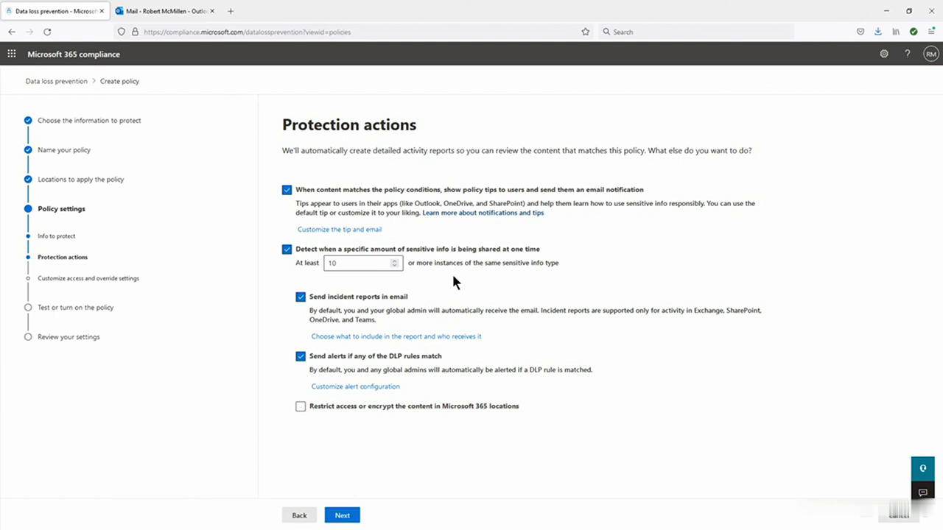
- Set the sensitive info detection threshold to at least 1 instance of the same info type
click(342, 262)
key(BackSpace)
click(437, 280)
- Review the incident report recipients and contents, and save the report with SiteAdmin and all information options included
click(438, 336)
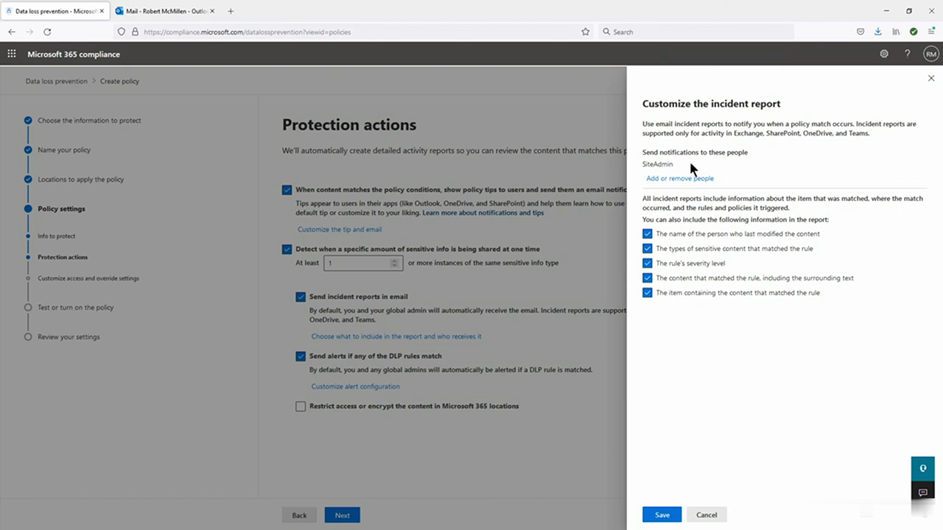
click(695, 181)
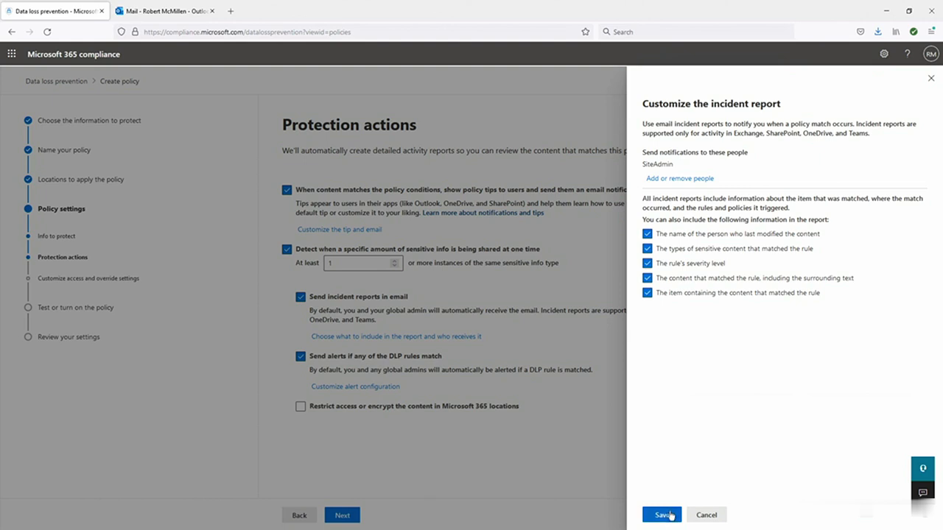
click(665, 518)
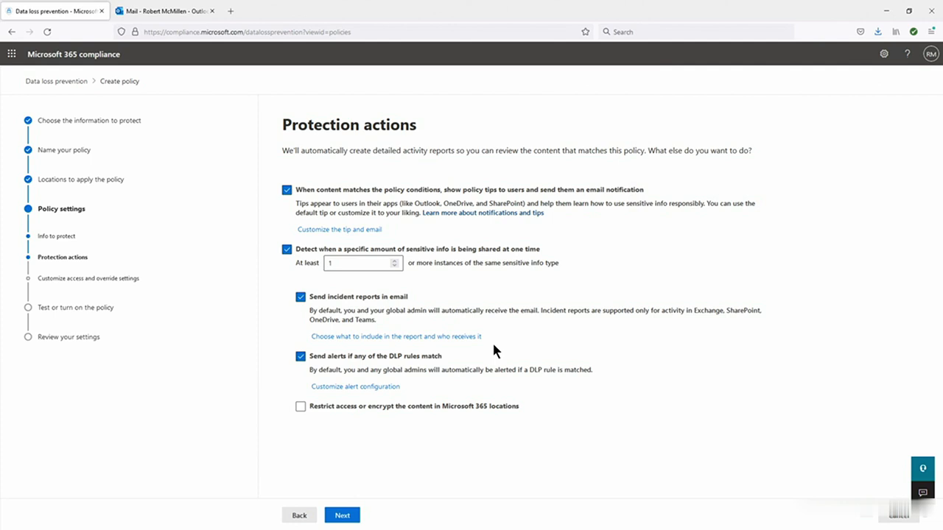
- Save the alert configuration with an alert sent every time an activity matches the rule
click(393, 391)
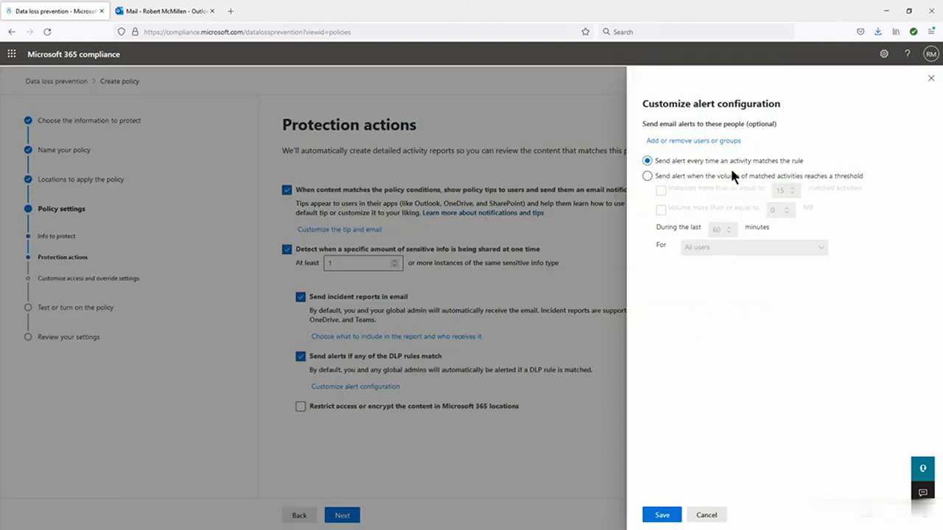
click(662, 515)
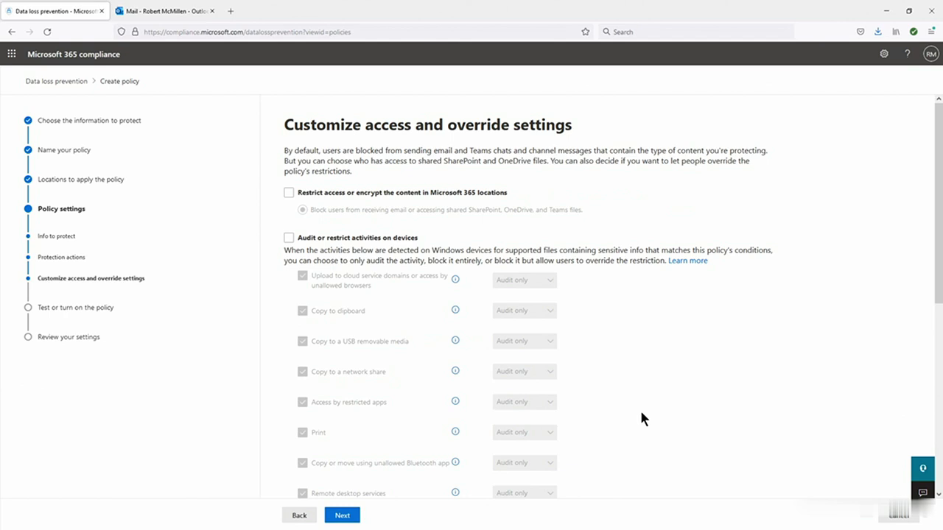
- Enable auditing or restricting activities on devices, and set cloud uploads or unallowed browser access, clipboard copying and USB removable media copying to Block
click(289, 237)
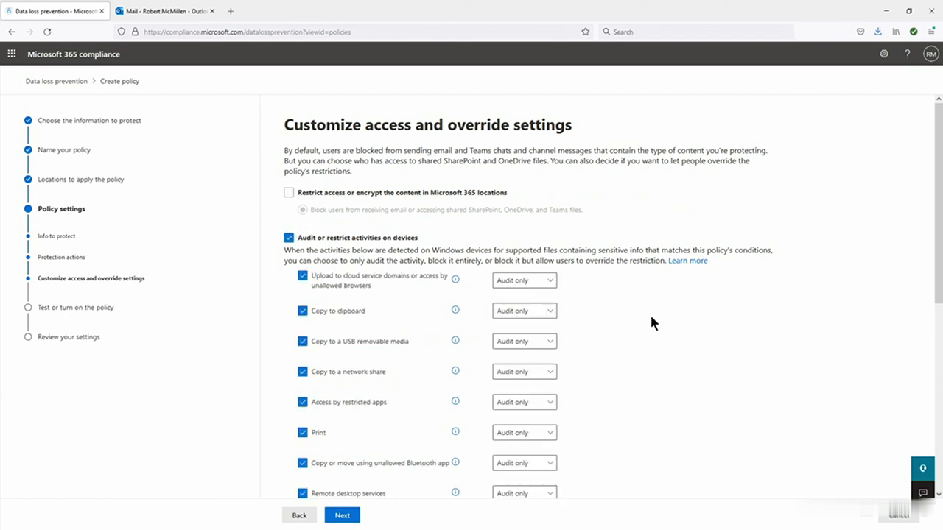
scroll(655, 328, down, 3)
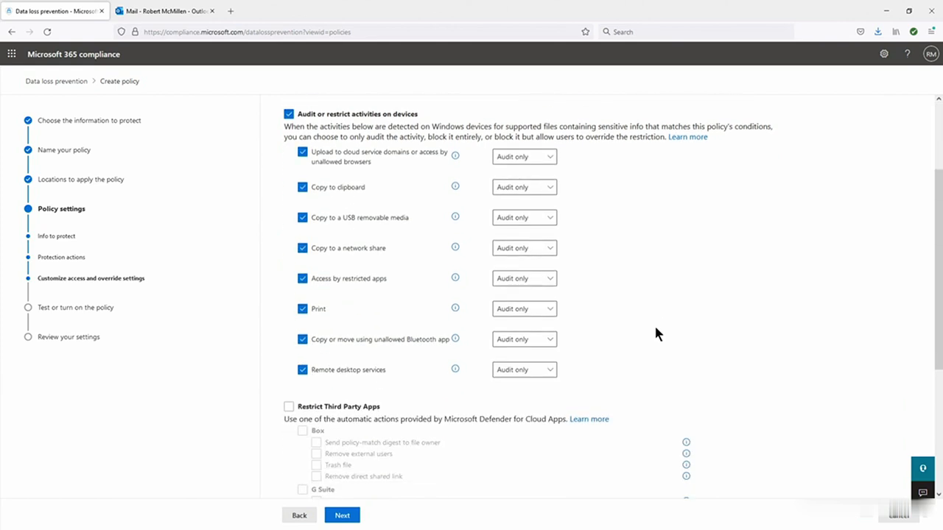
click(534, 159)
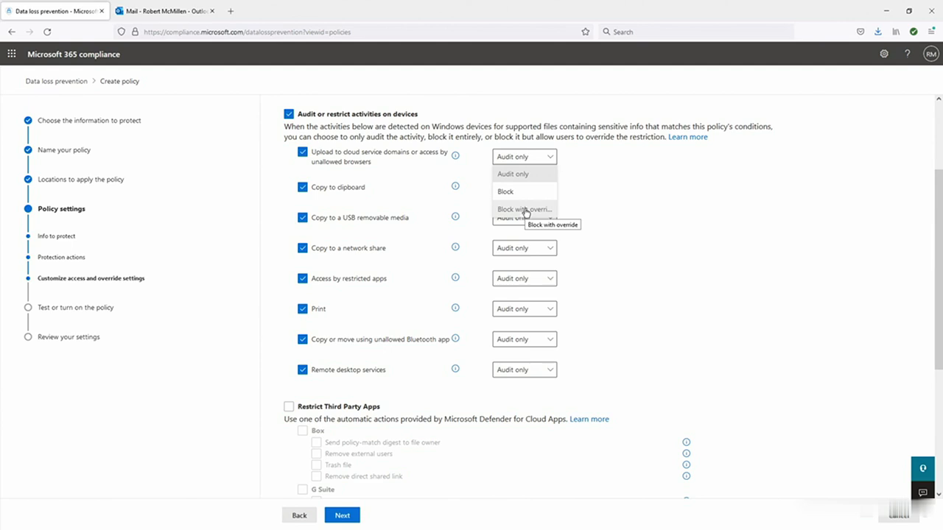
click(527, 197)
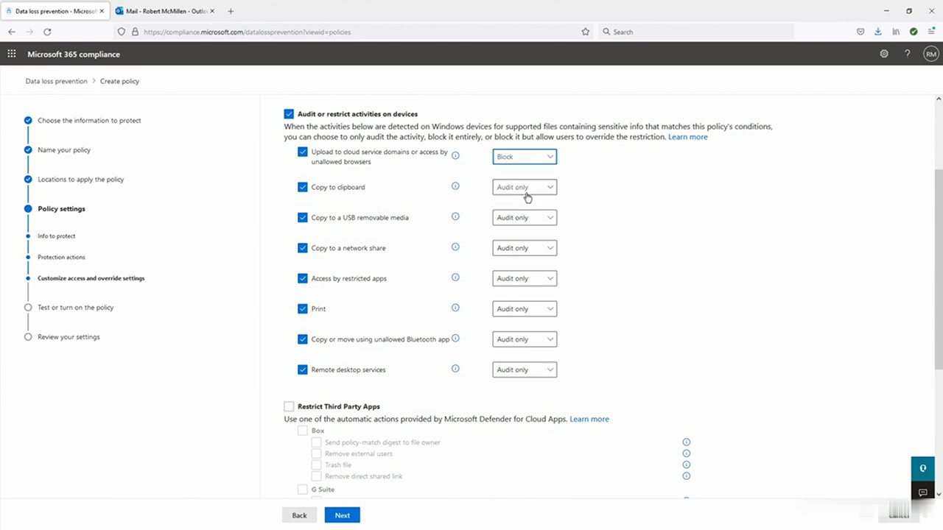
click(527, 197)
click(523, 222)
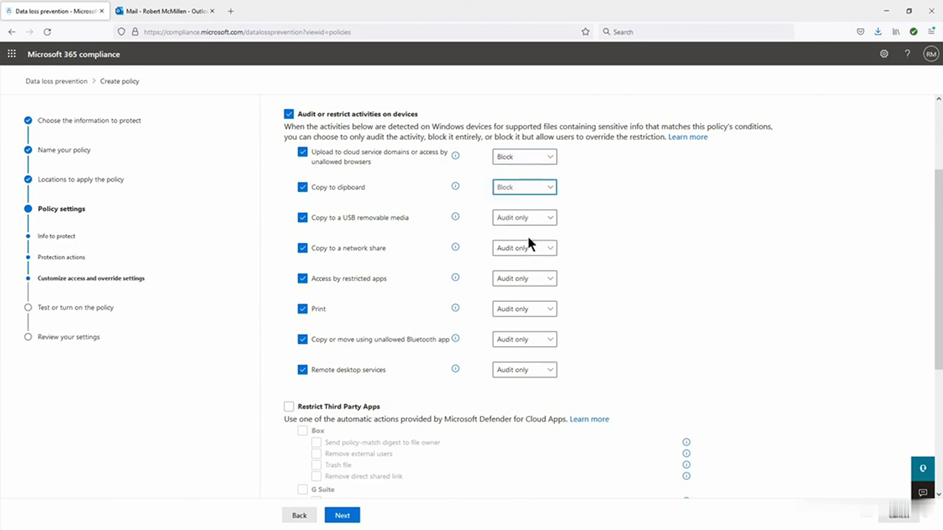
click(526, 221)
click(511, 255)
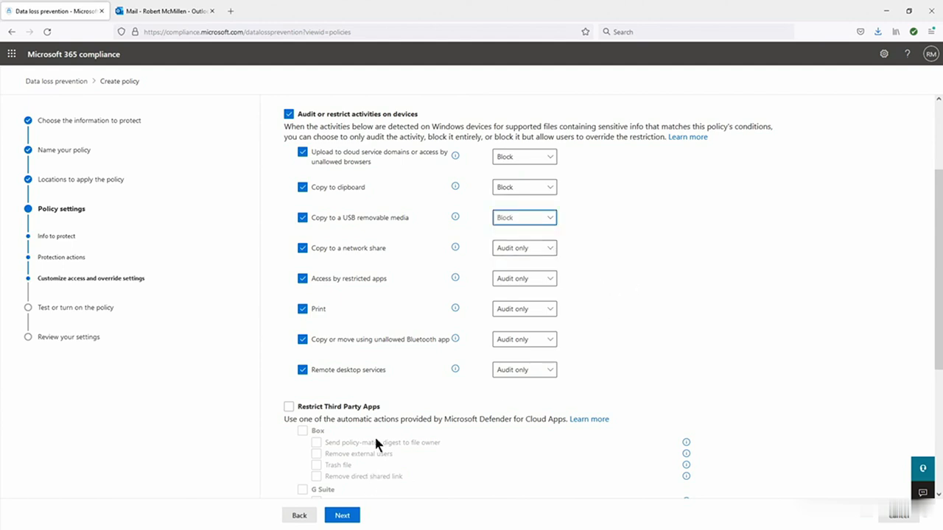
- Keep the policy set to Test it out first, review its settings, and submit it to create the policy
scroll(374, 434, down, 3)
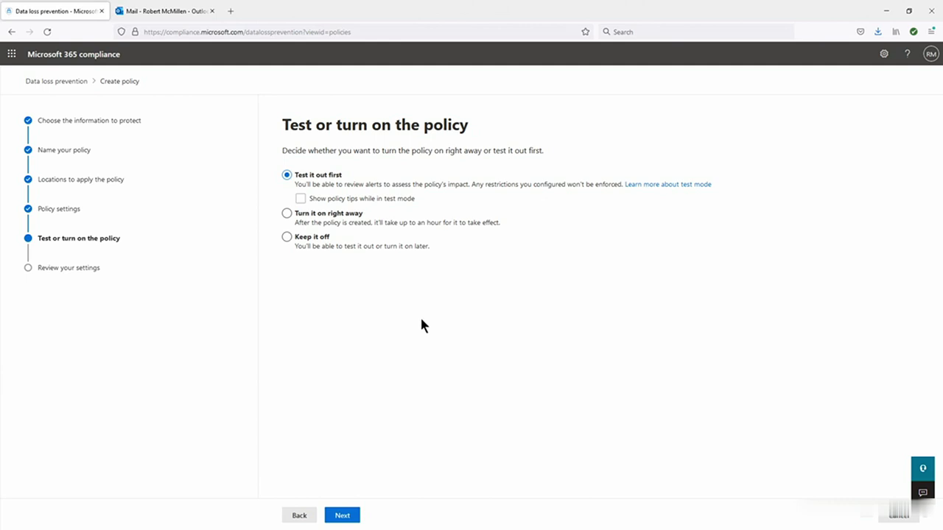
click(342, 515)
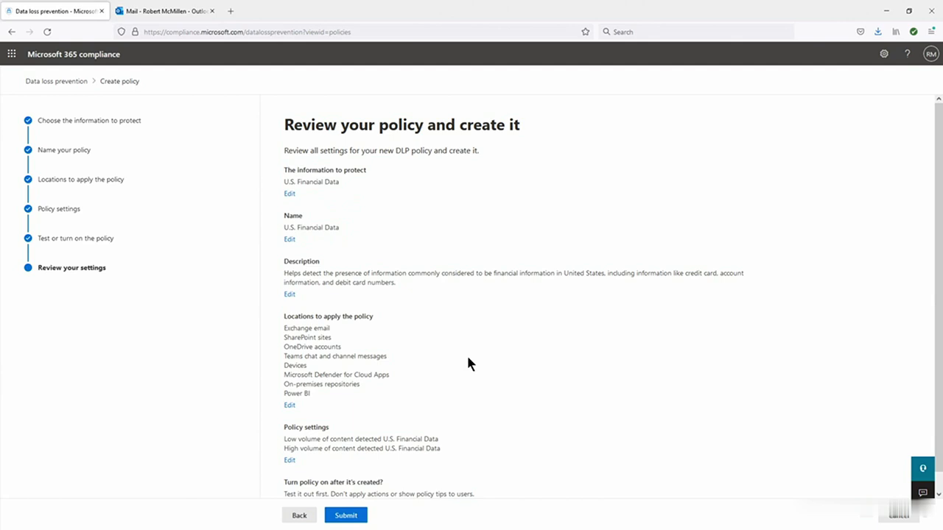
scroll(467, 361, down, 2)
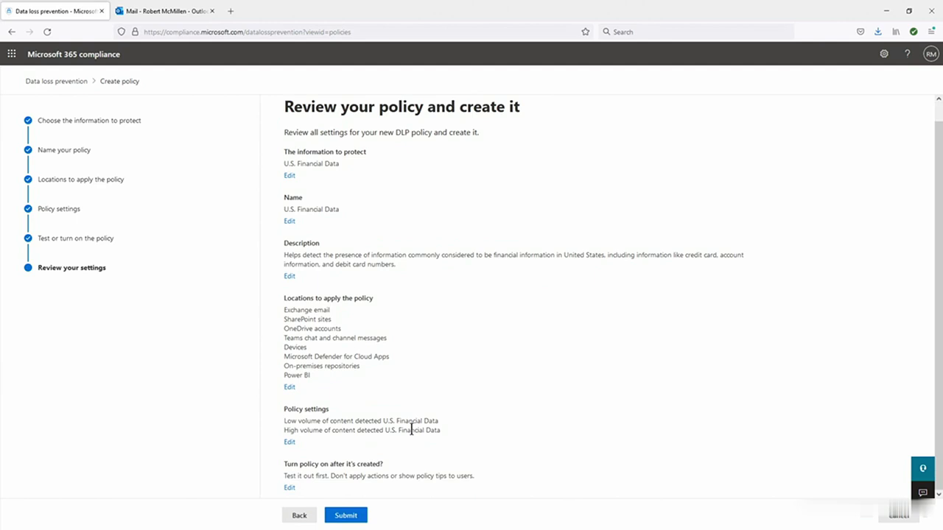
click(346, 517)
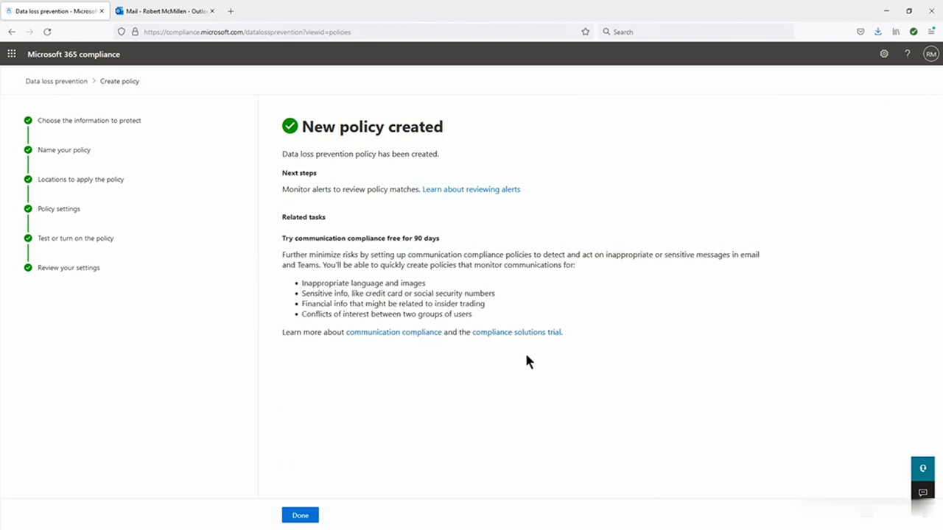
click(300, 515)
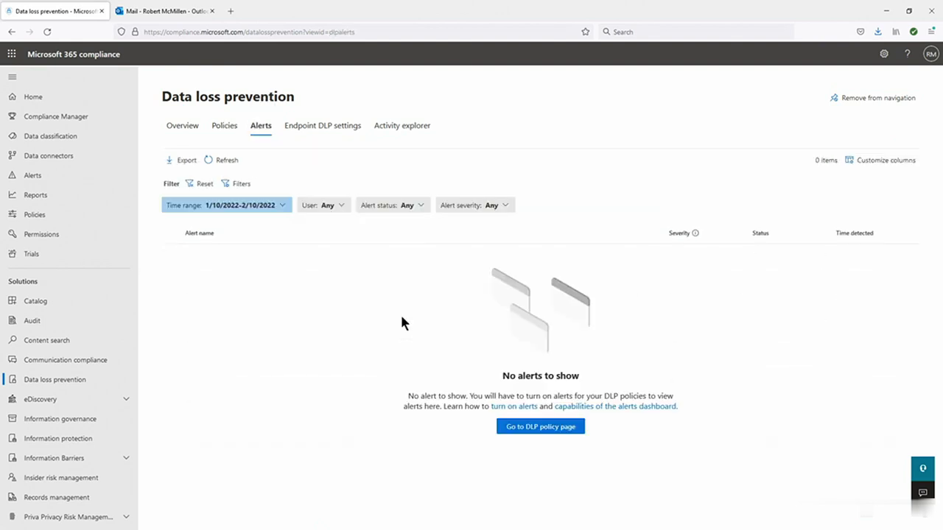
- Examine the Endpoint DLP settings for Windows file path exclusions and unallowed apps
click(323, 126)
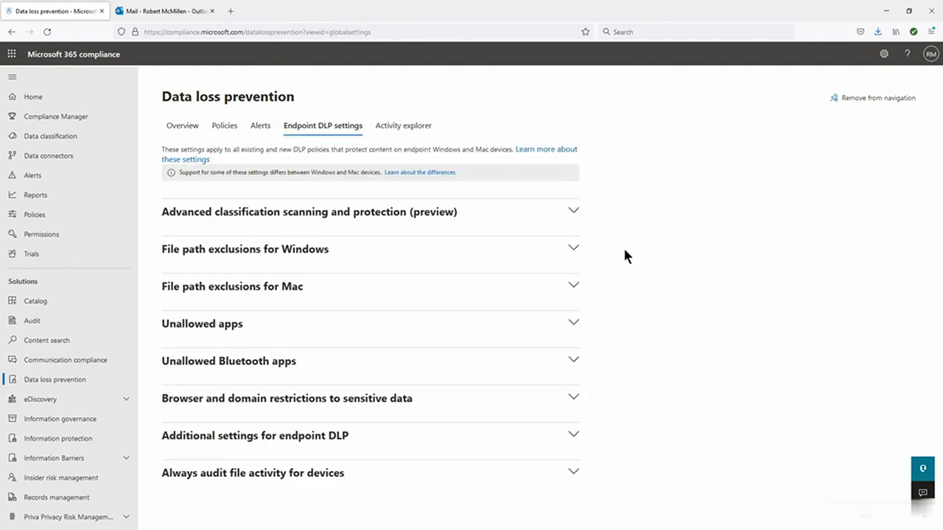
click(316, 251)
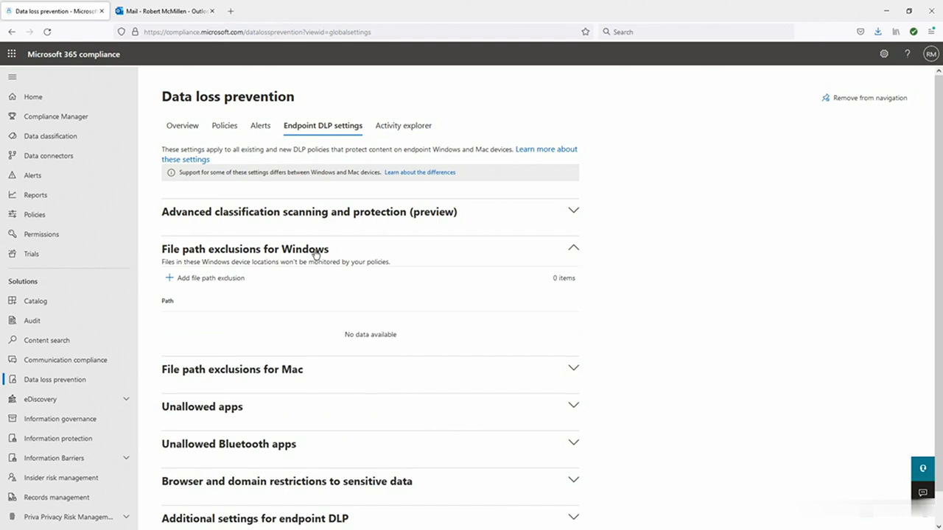
click(315, 253)
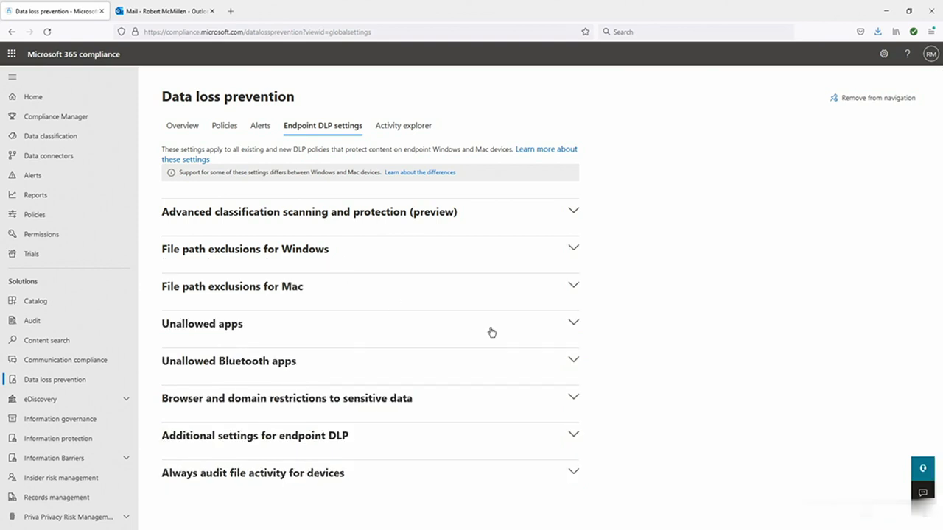
click(223, 327)
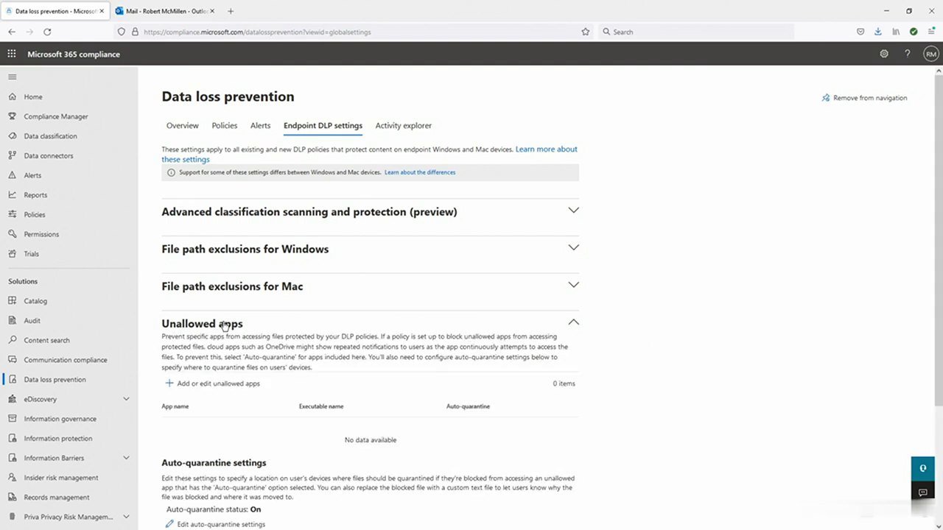
click(224, 325)
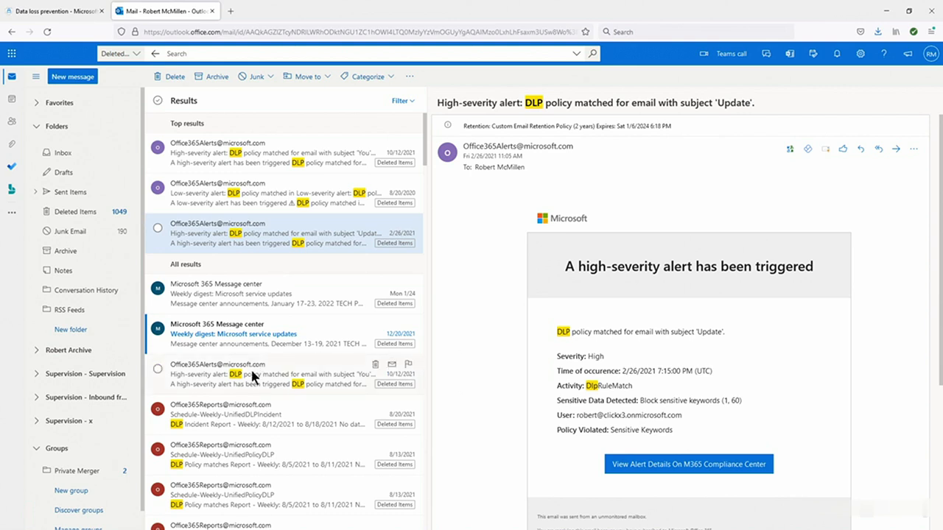
- In the Outlook mailbox, examine the high-severity DLP alert from 10/12/2021 and the weekly DLP incident and policy matches reports from August 2021
click(253, 377)
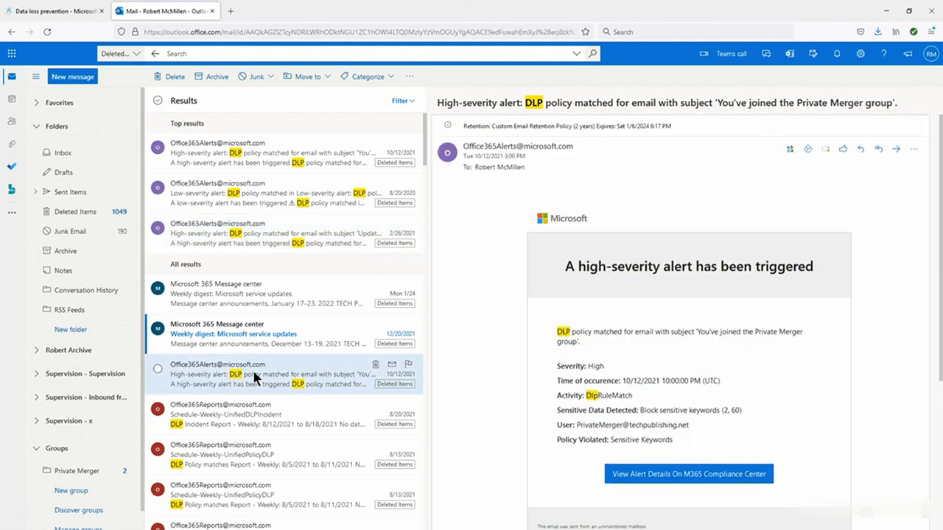
click(268, 420)
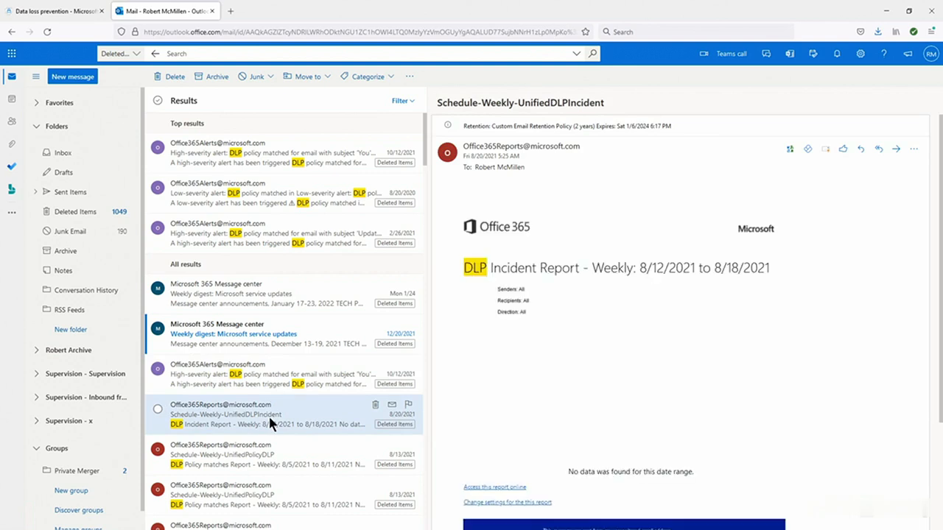
scroll(266, 401, down, 2)
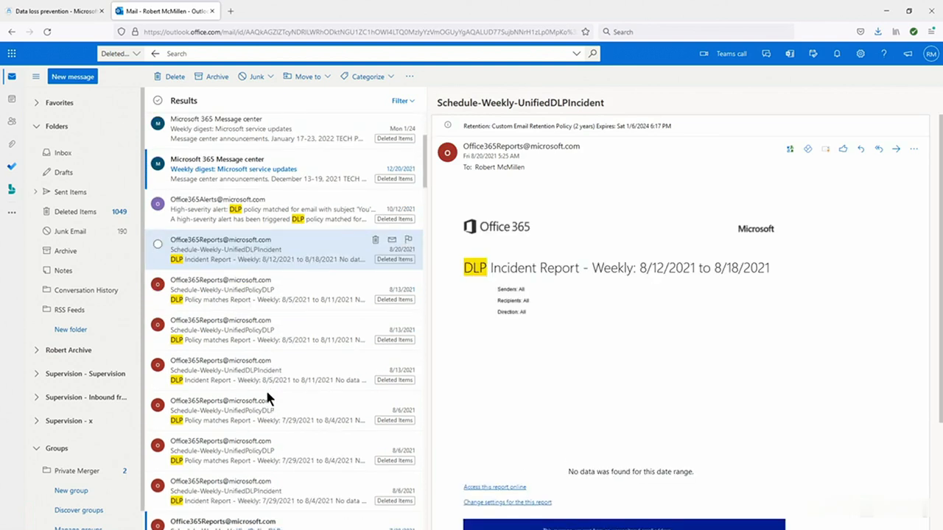
click(253, 280)
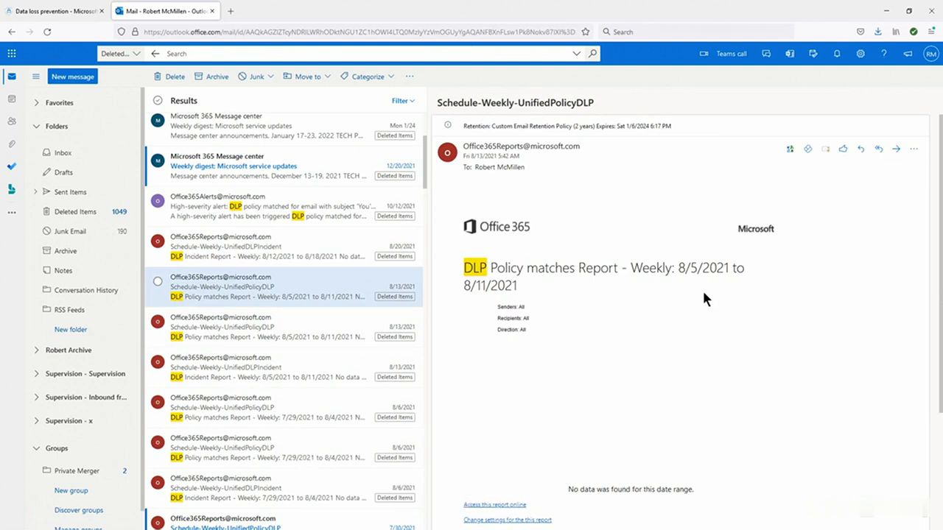
click(277, 314)
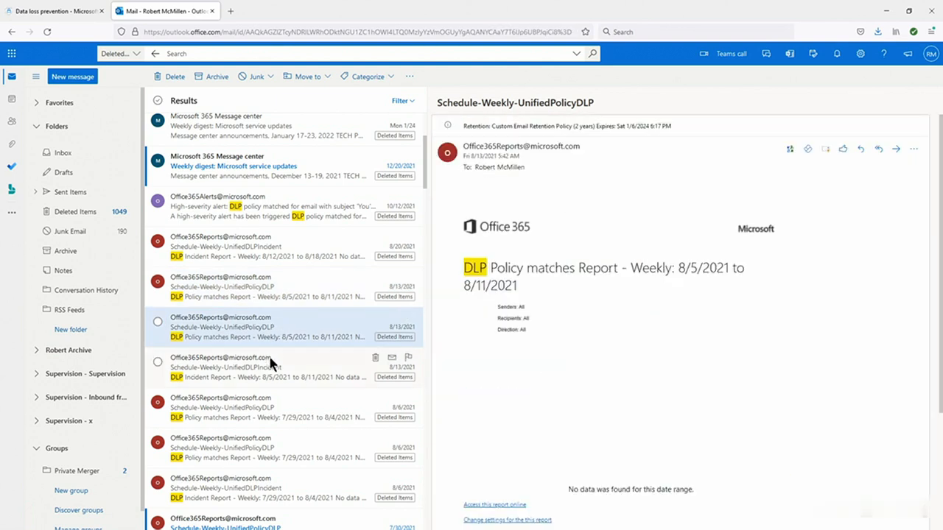